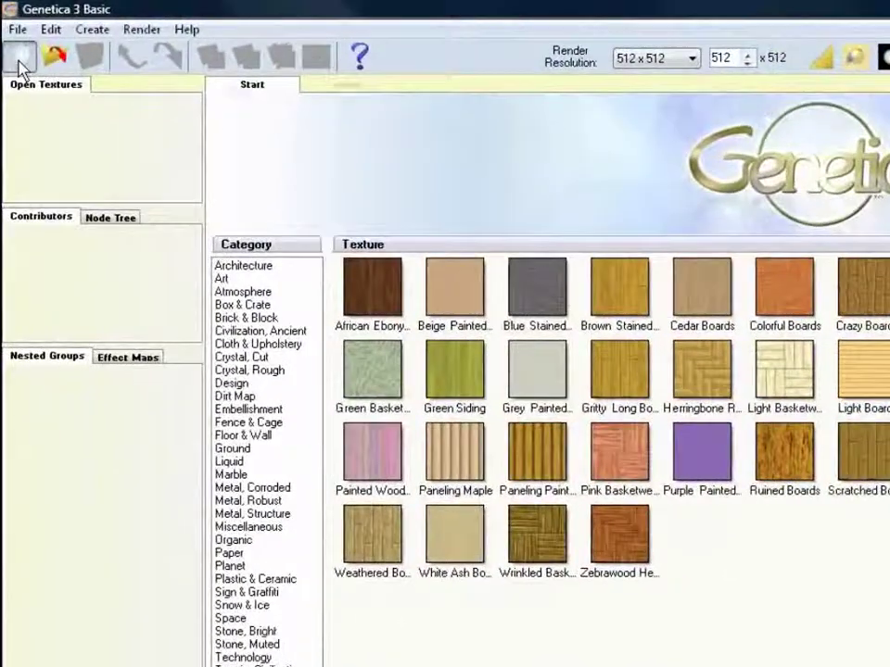
Step: Create a new blank texture, New Texture 1, with a single empty node
{"action": "left_click", "coordinate": [15, 47]}
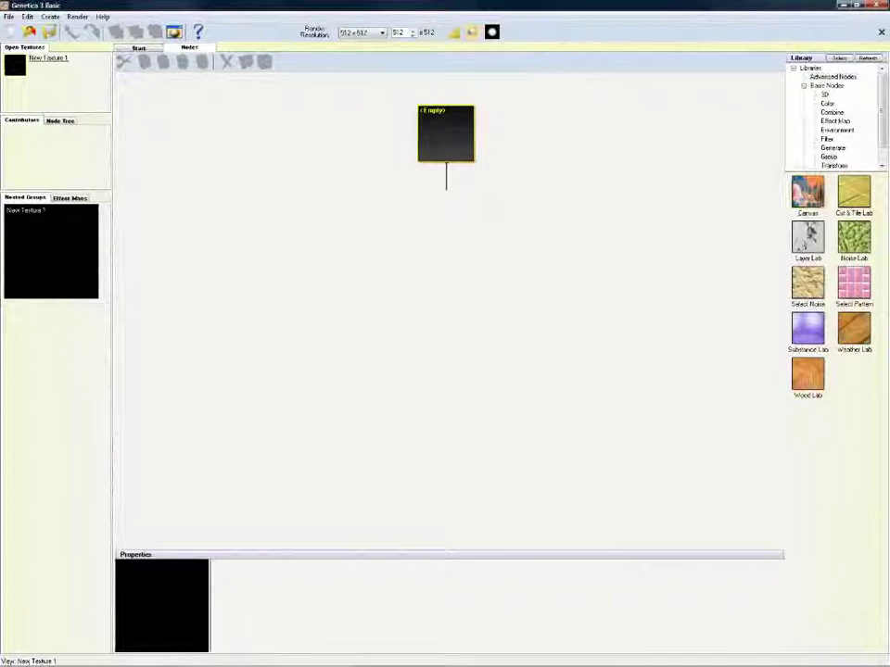
Step: Turn the empty node into an Imported Image node loaded with Test.png
{"action": "left_click", "coordinate": [832, 147]}
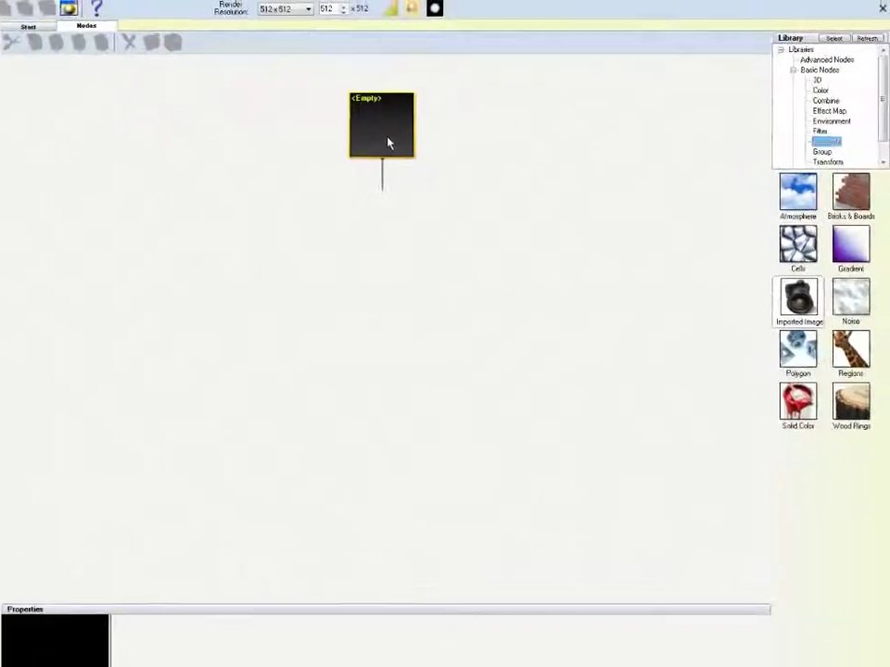
{"action": "double_click", "coordinate": [388, 142]}
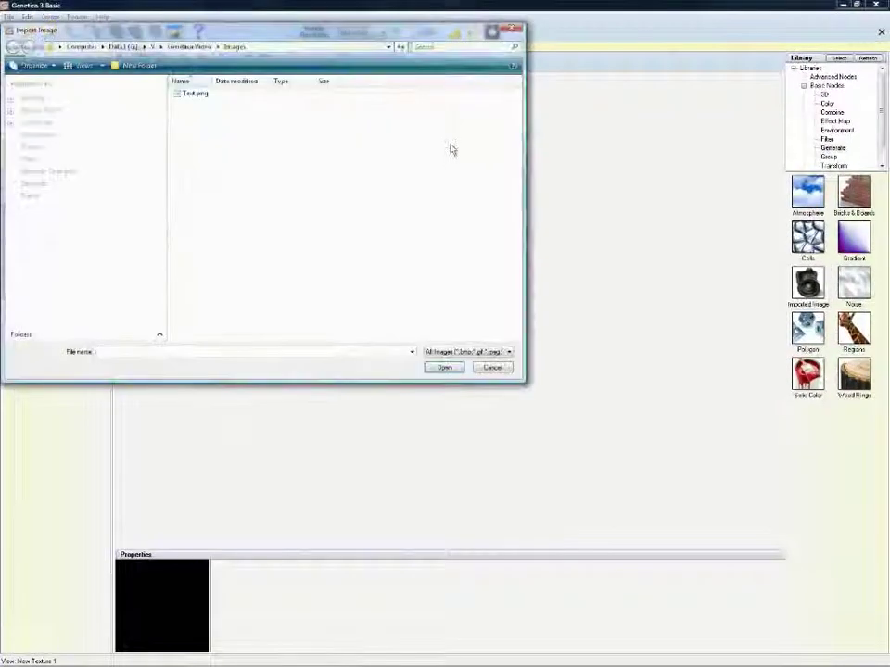
{"action": "double_click", "coordinate": [195, 97]}
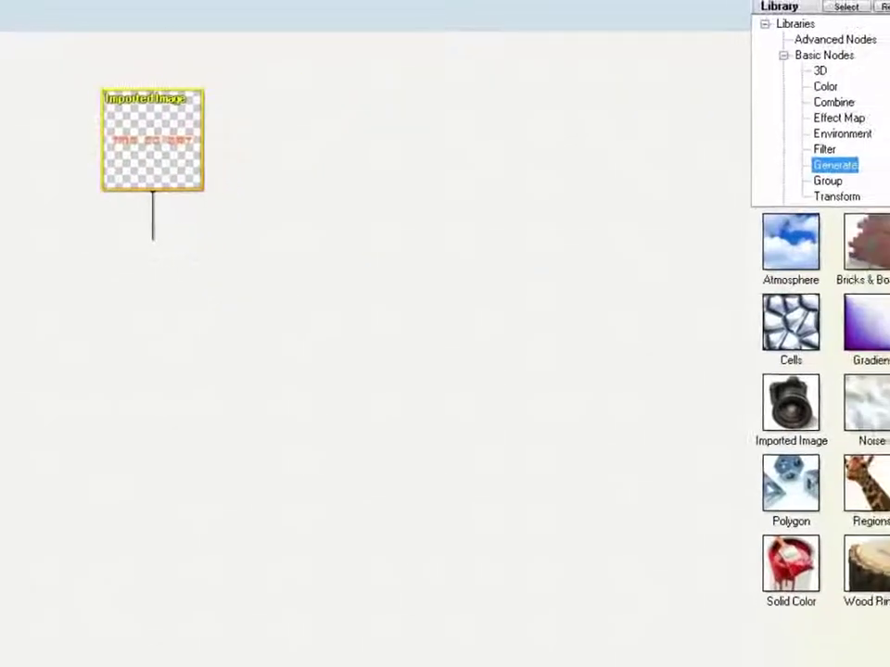
{"action": "scroll", "coordinate": [881, 176], "scroll_direction": "down", "scroll_amount": 1}
{"action": "left_click", "coordinate": [834, 150]}
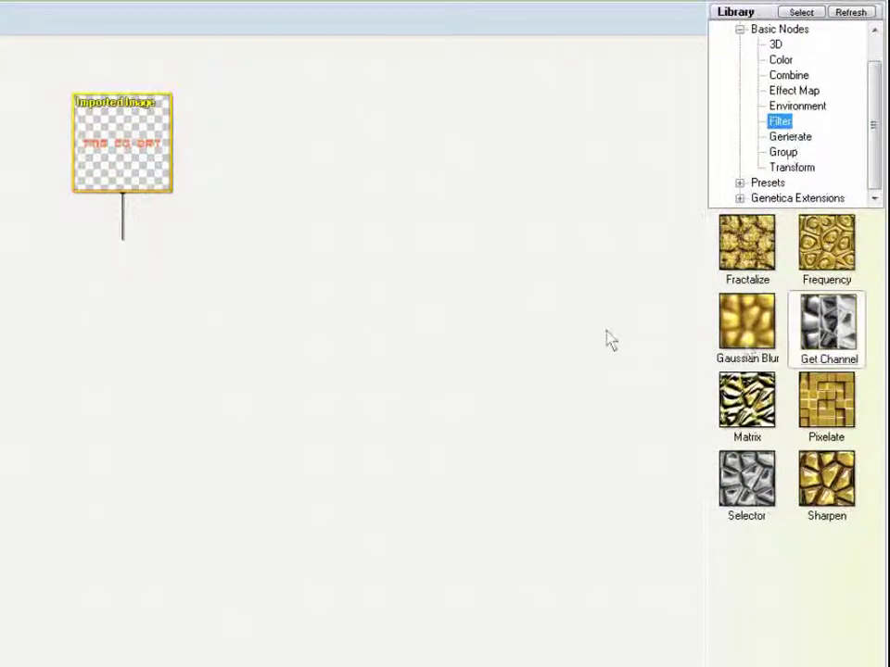
Step: Insert a Get Channel node below the imported image, extracting the Transparency channel
{"action": "right_click", "coordinate": [156, 185]}
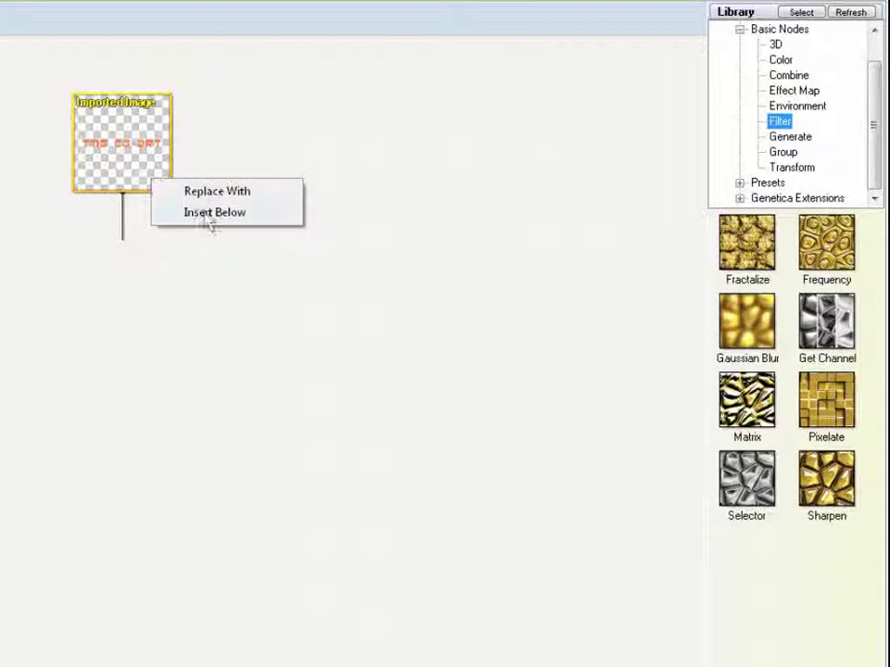
{"action": "left_click", "coordinate": [210, 222]}
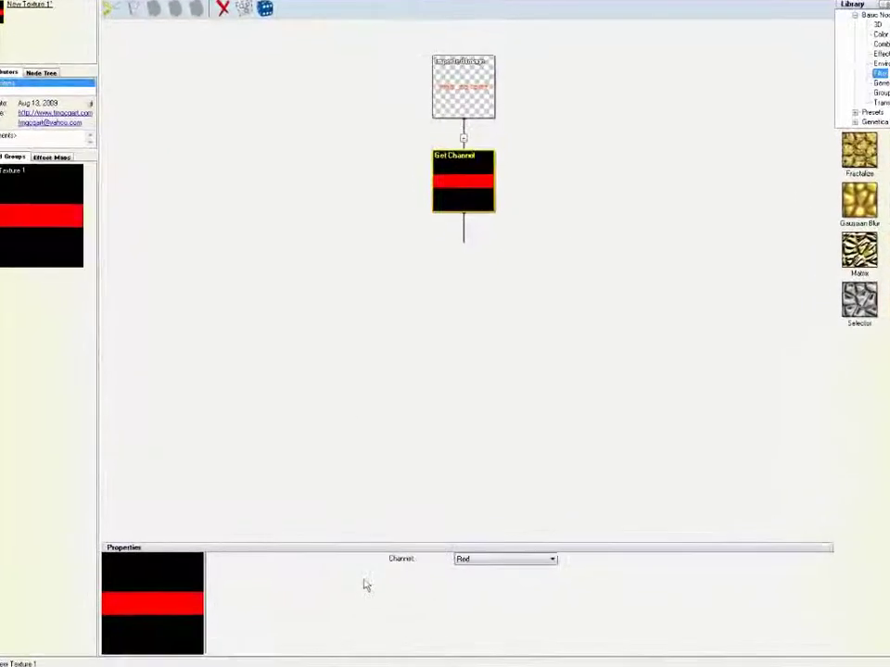
{"action": "left_click", "coordinate": [553, 560]}
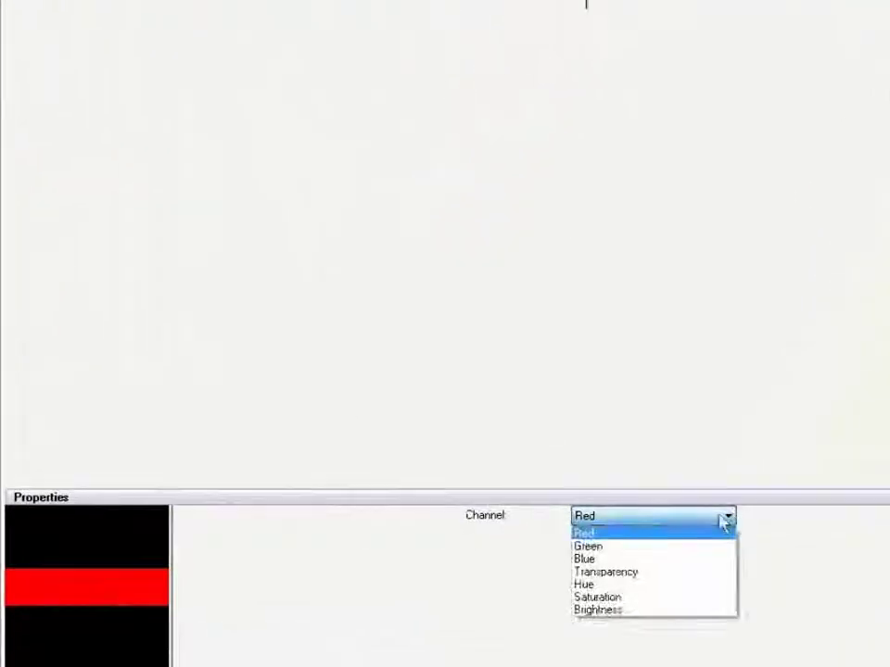
{"action": "left_click", "coordinate": [609, 576]}
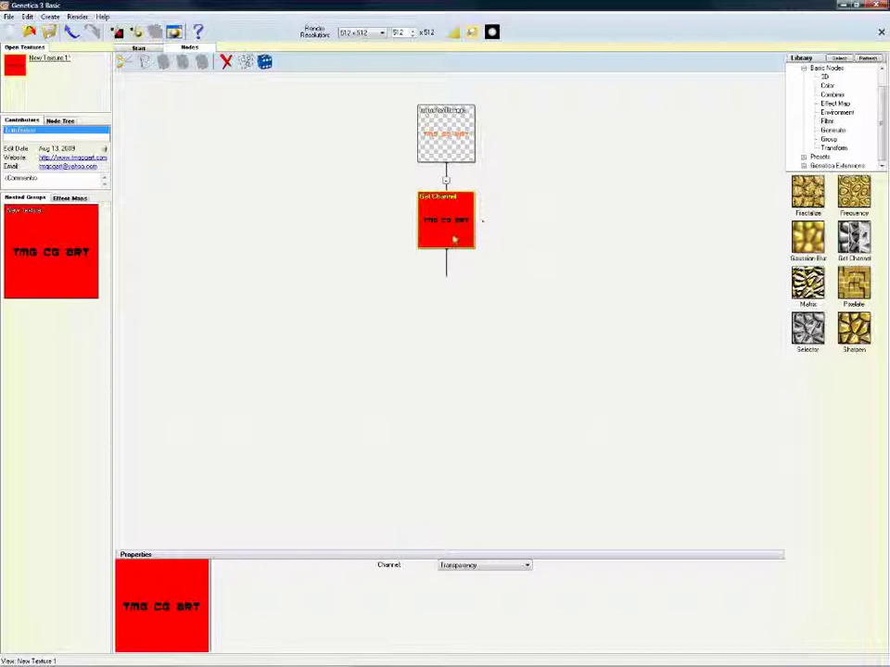
{"action": "left_click", "coordinate": [828, 77]}
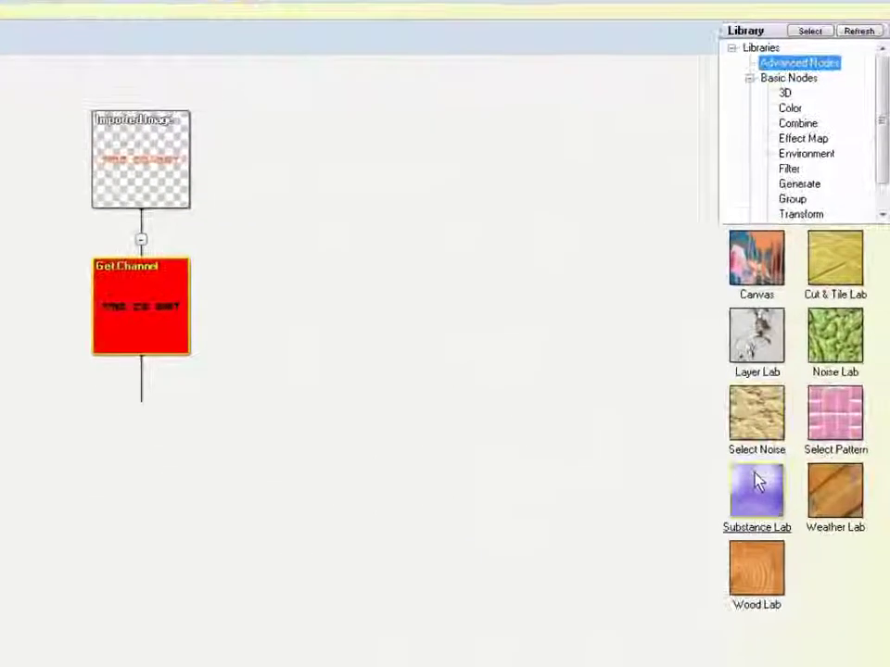
Step: Insert a Substance Lab node below Get Channel and open its Noise settings
{"action": "left_click_drag", "start_coordinate": [758, 484], "coordinate": [165, 353]}
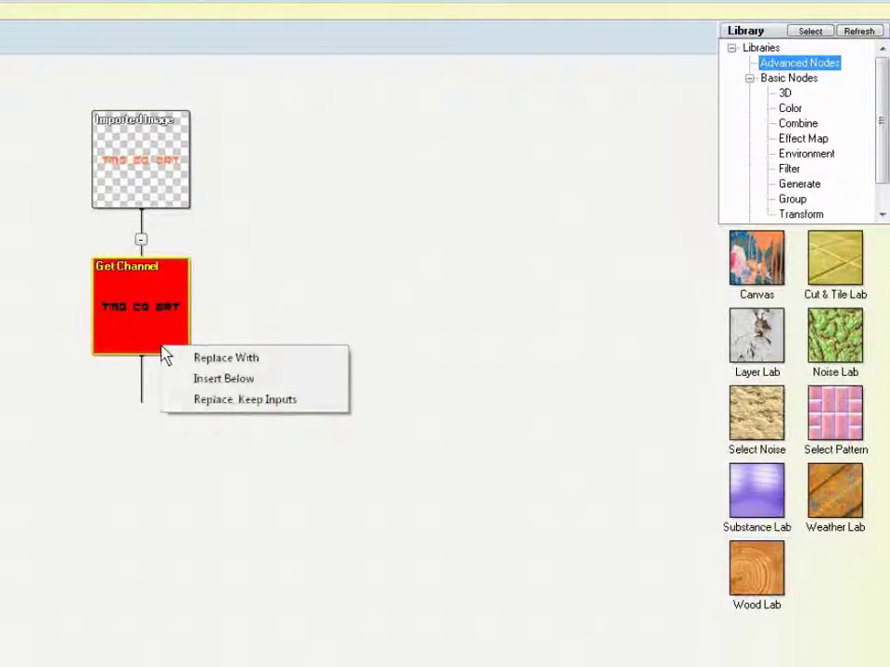
{"action": "left_click", "coordinate": [199, 378]}
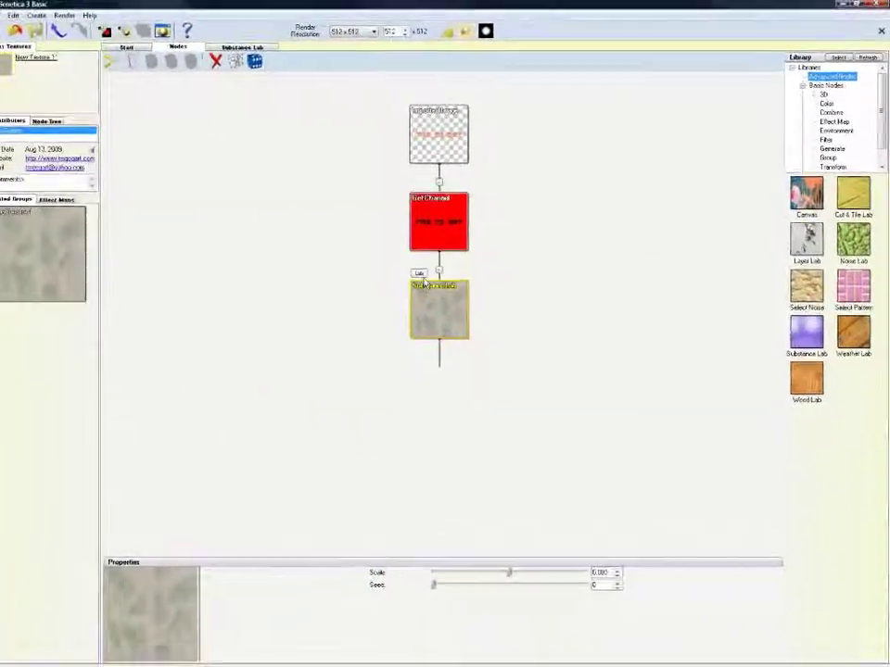
{"action": "left_click", "coordinate": [428, 271]}
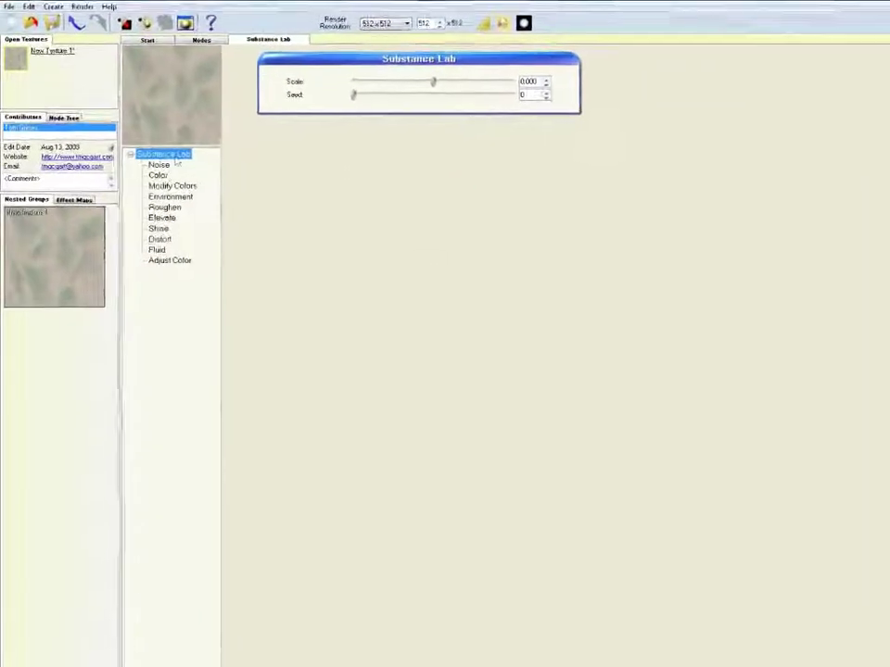
{"action": "left_click", "coordinate": [151, 164]}
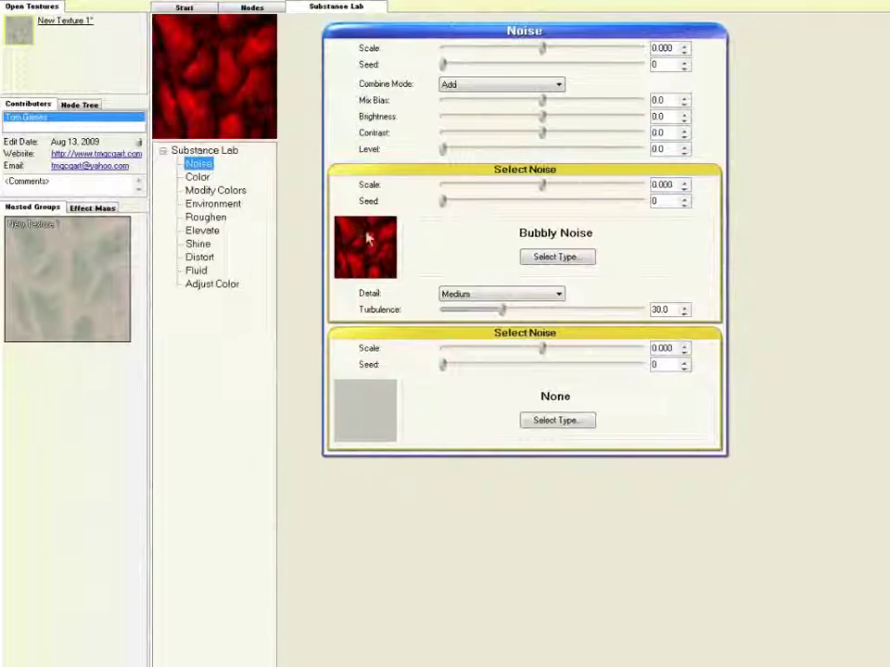
Step: Change the Substance Lab noise type from Bubbly Noise to Use Input
{"action": "left_click", "coordinate": [552, 258]}
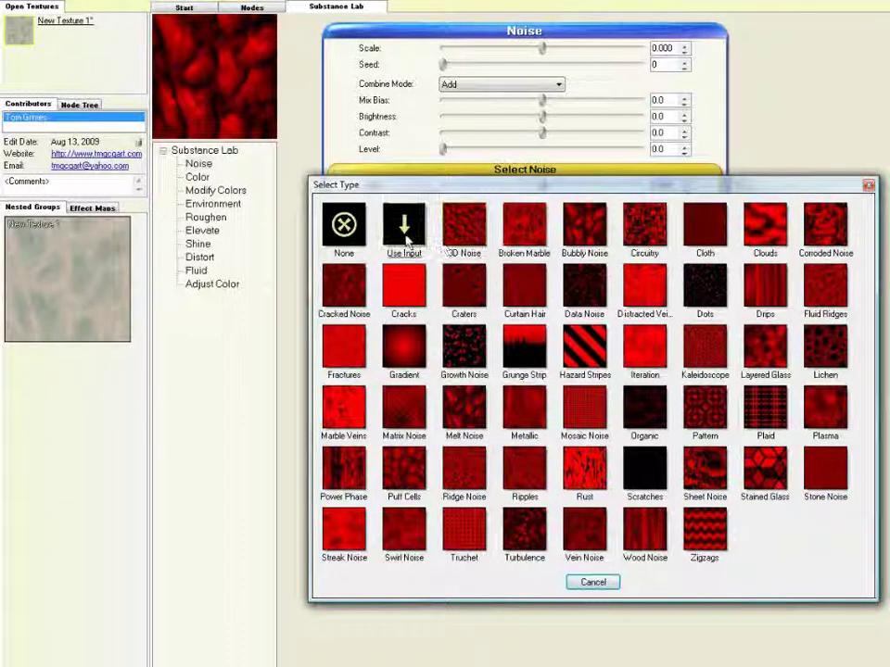
{"action": "left_click", "coordinate": [407, 238]}
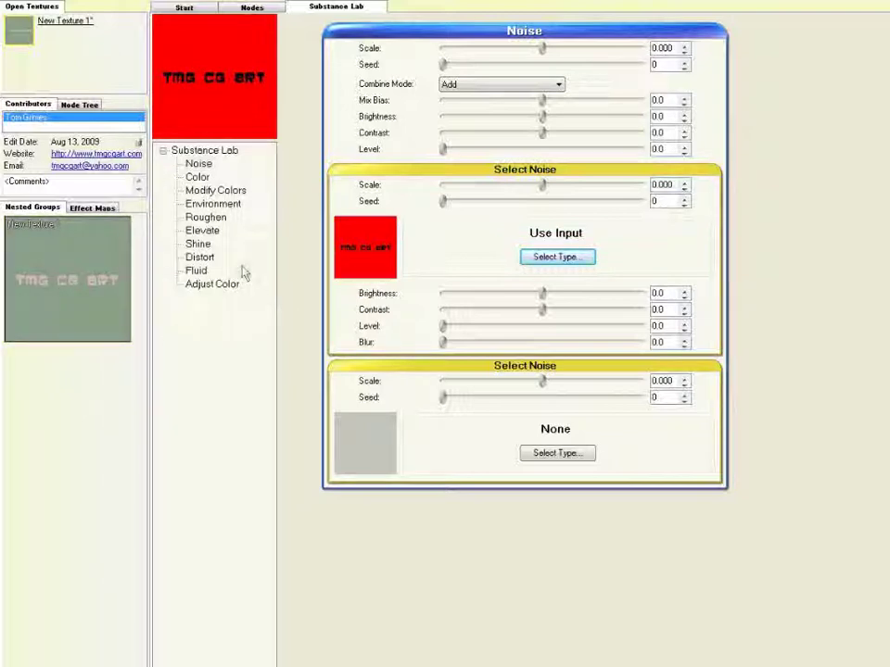
{"action": "left_click", "coordinate": [215, 204]}
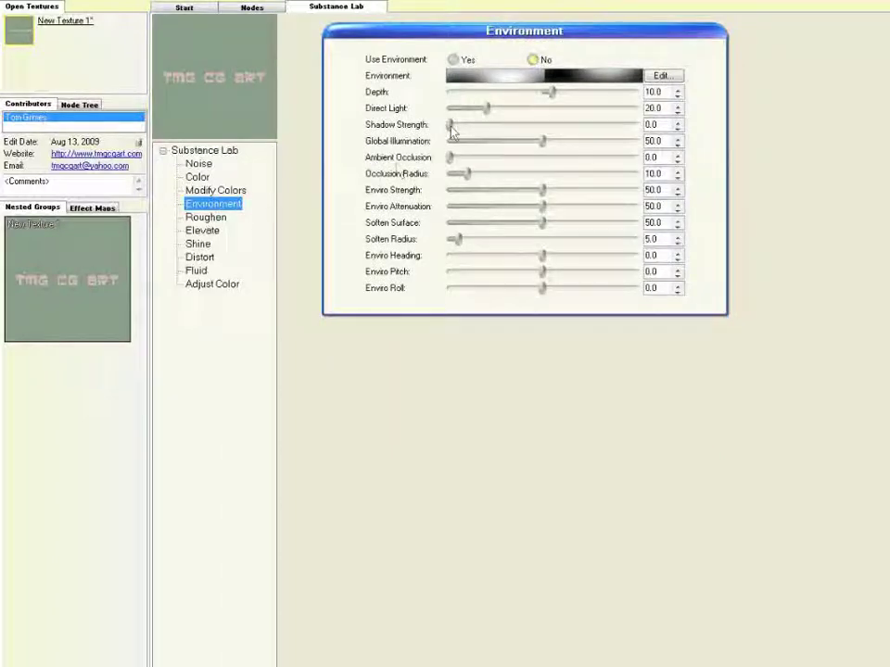
Step: Set Use Environment to Yes and dock a Floating View preview beside the settings
{"action": "left_click", "coordinate": [453, 60]}
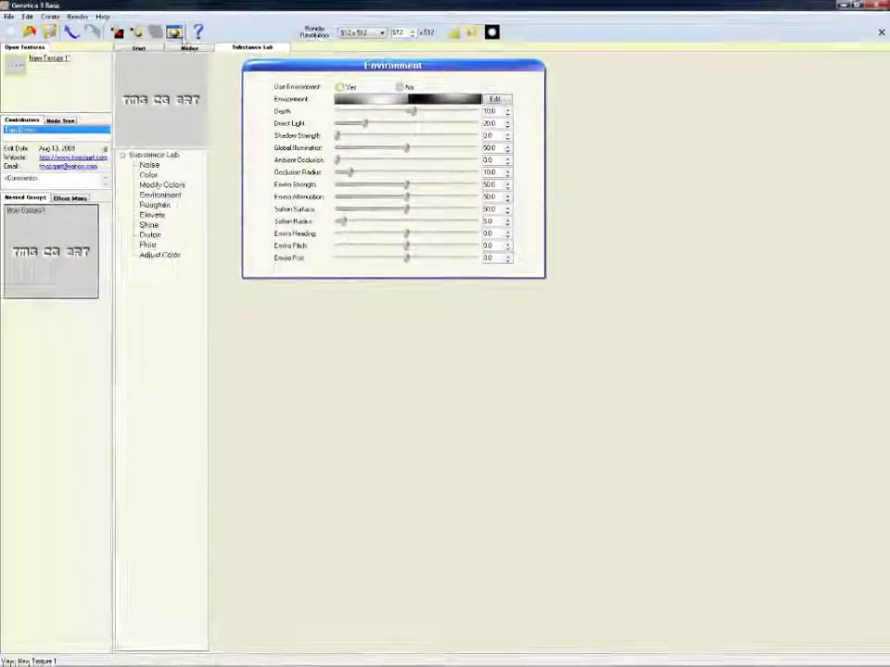
{"action": "left_click", "coordinate": [175, 33]}
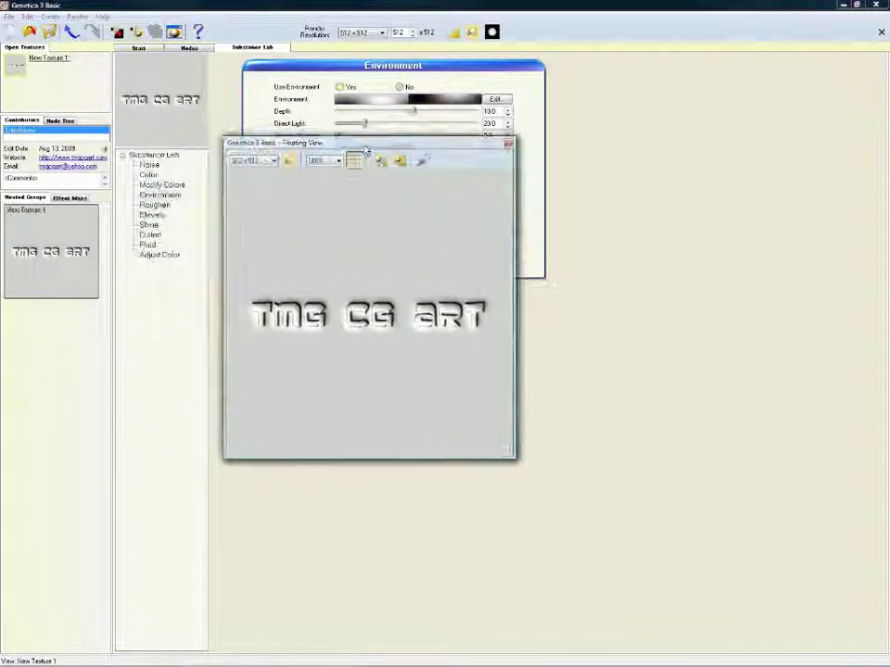
{"action": "left_click_drag", "start_coordinate": [366, 148], "coordinate": [697, 71]}
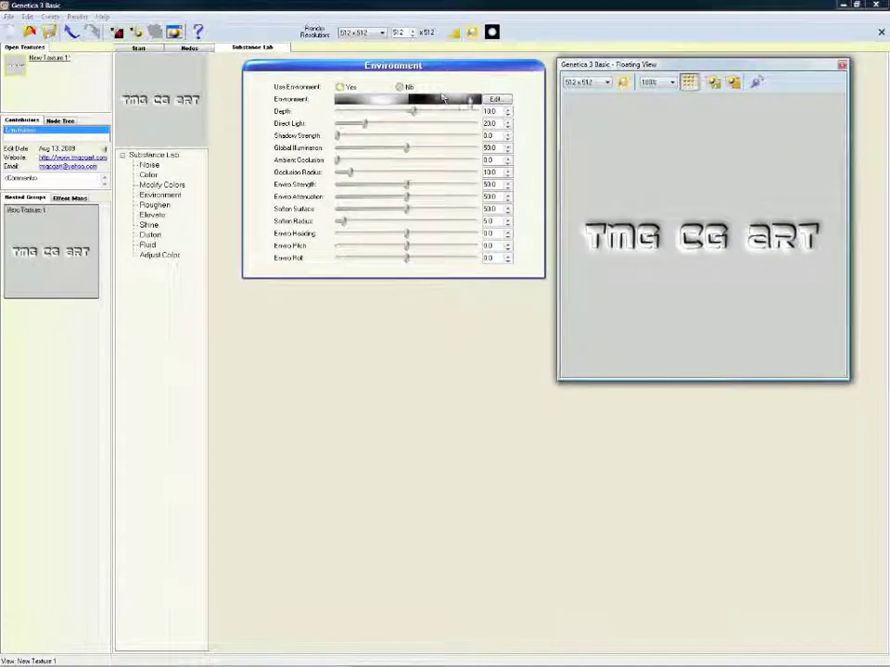
{"action": "left_click", "coordinate": [496, 99]}
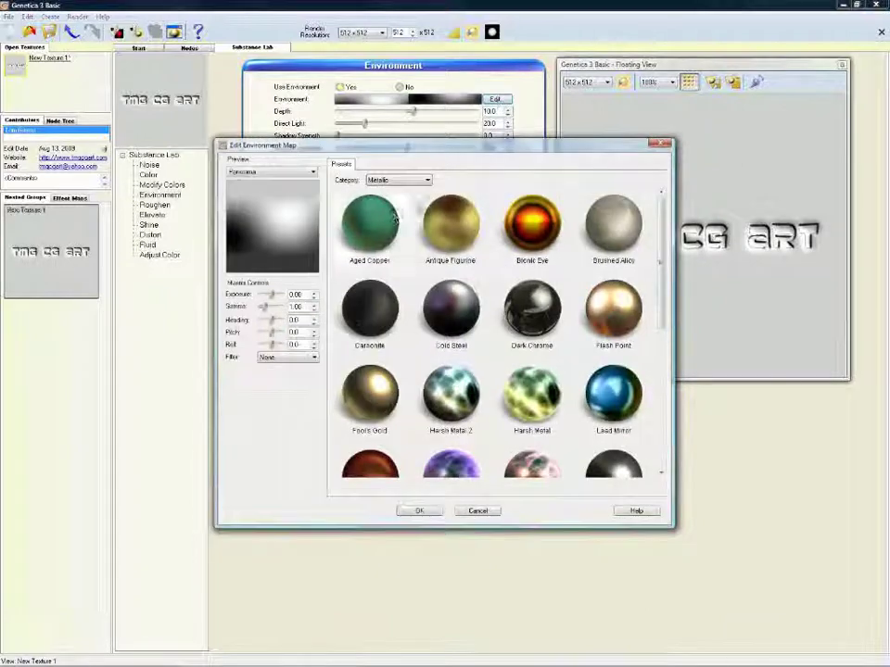
Step: Apply the Harsh Metal environment map preset, after trying Lead Mirror
{"action": "left_click_drag", "start_coordinate": [498, 151], "coordinate": [362, 151]}
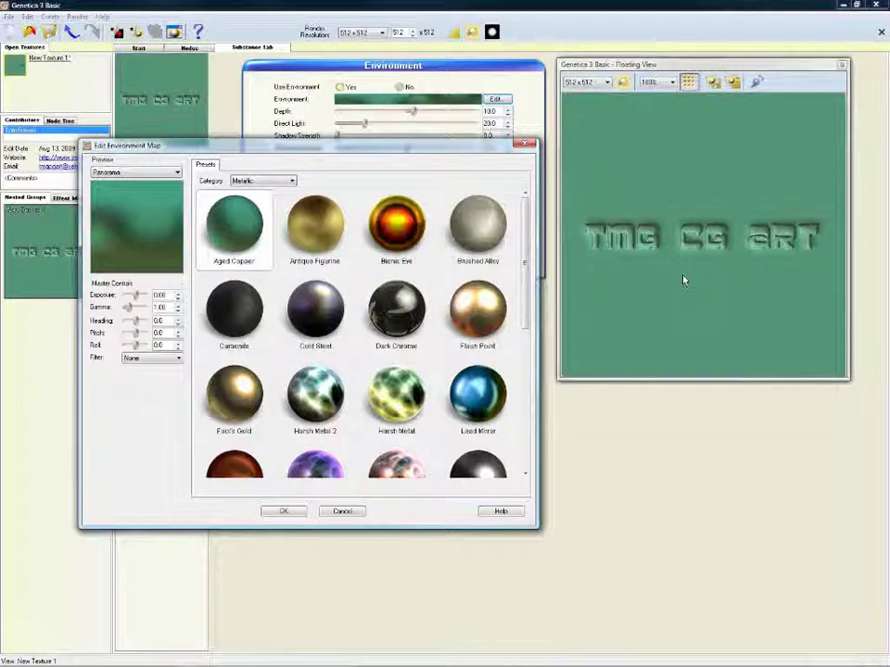
{"action": "left_click", "coordinate": [475, 394]}
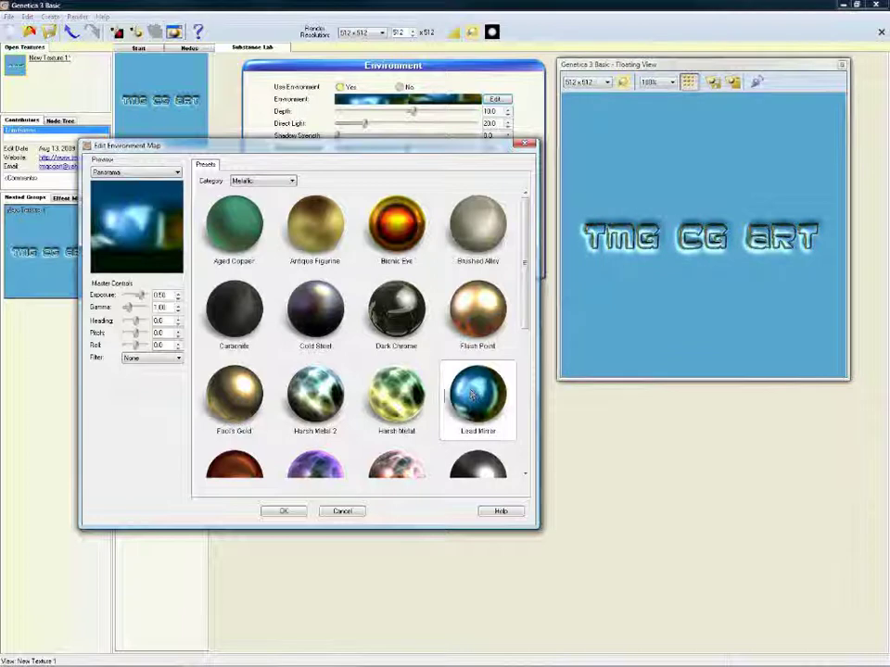
{"action": "left_click", "coordinate": [405, 400]}
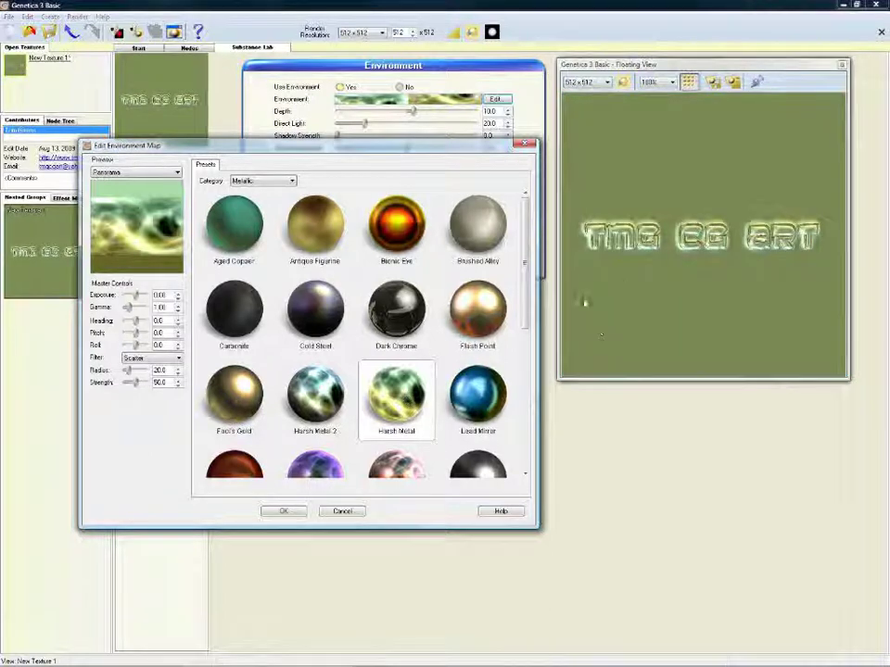
{"action": "left_click", "coordinate": [284, 511]}
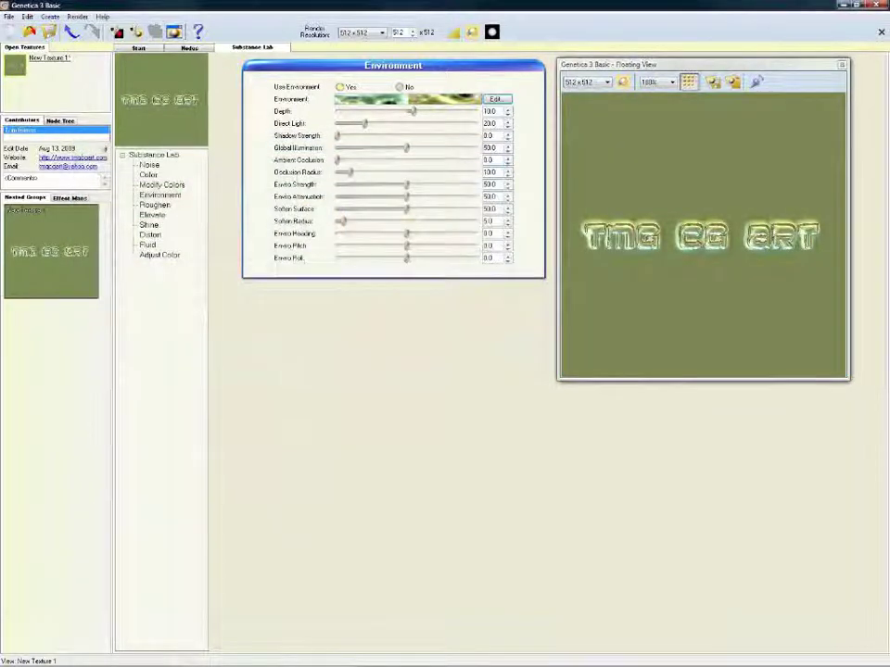
{"action": "left_click", "coordinate": [148, 245]}
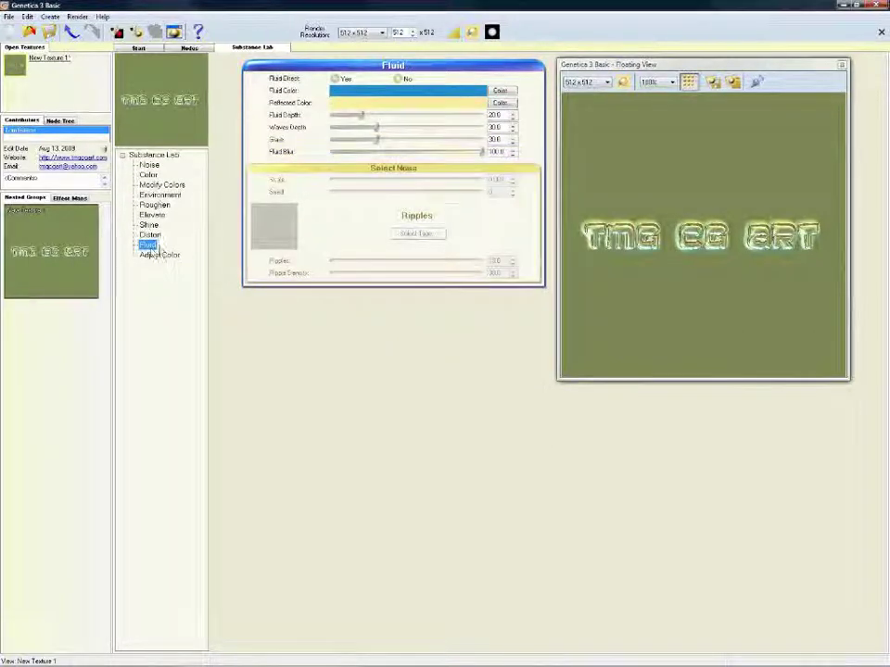
Step: Turn on Fluid, lowering Fluid Blur to about 79.9 and Fluid Depth to about 5.2
{"action": "left_click", "coordinate": [335, 80]}
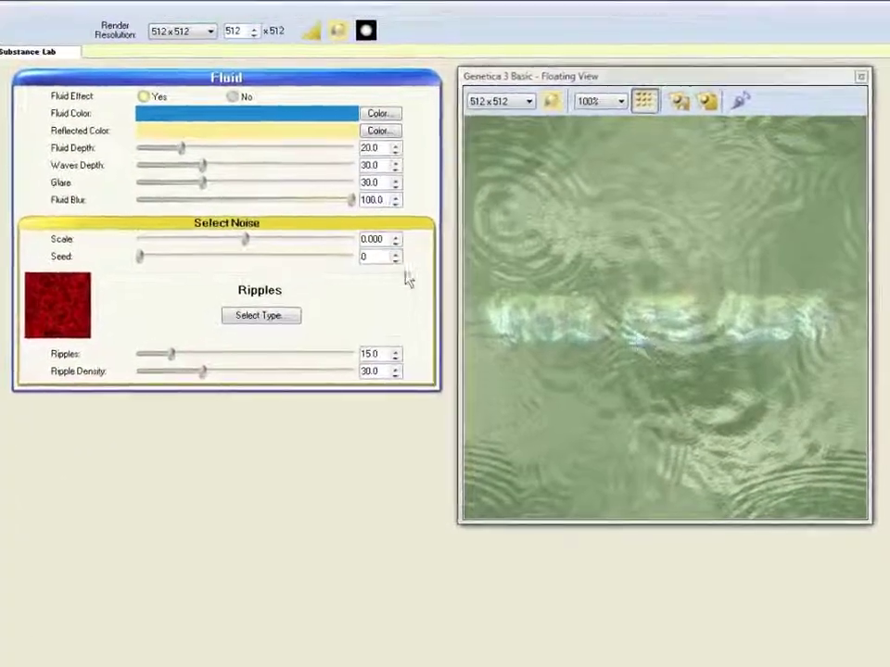
{"action": "left_click_drag", "start_coordinate": [205, 186], "coordinate": [174, 189]}
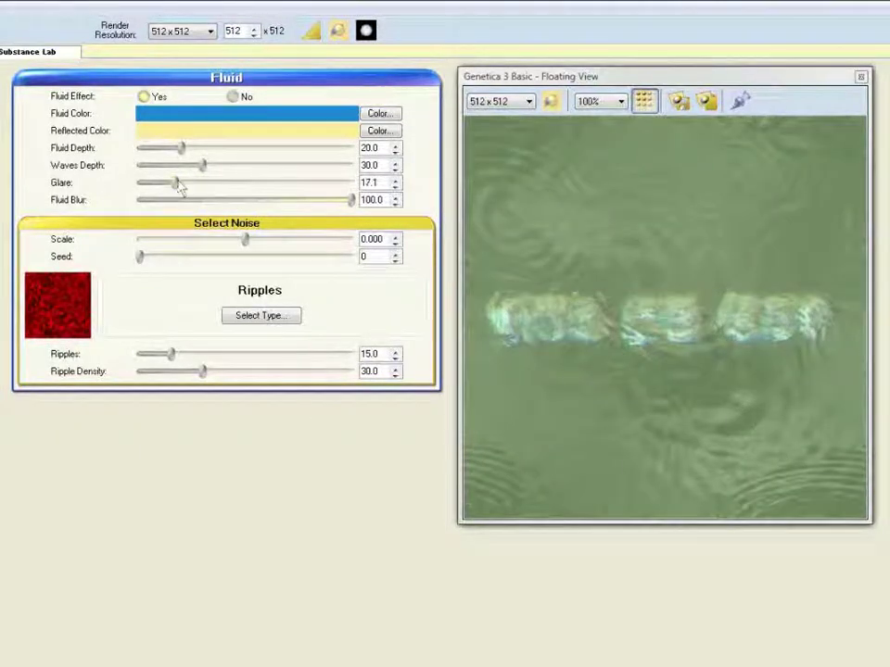
{"action": "left_click_drag", "start_coordinate": [203, 173], "coordinate": [177, 176]}
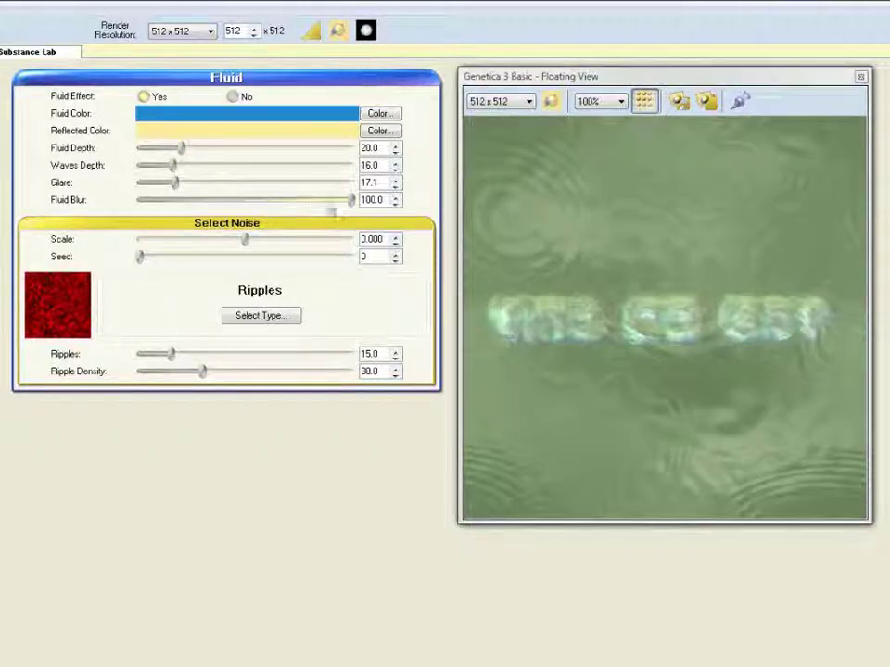
{"action": "left_click_drag", "start_coordinate": [353, 208], "coordinate": [313, 209]}
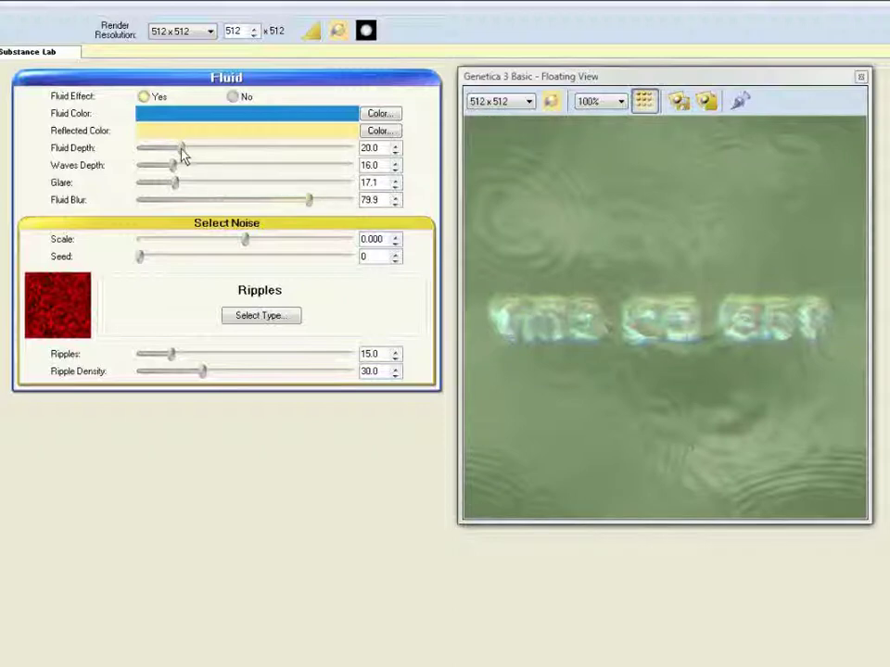
{"action": "left_click_drag", "start_coordinate": [182, 152], "coordinate": [162, 156]}
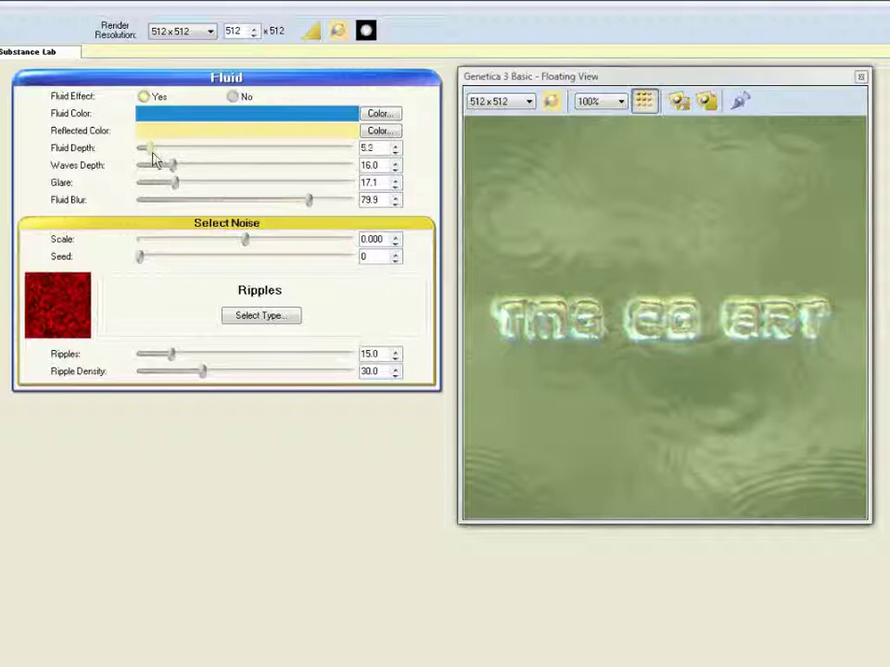
{"action": "left_click_drag", "start_coordinate": [155, 158], "coordinate": [156, 159]}
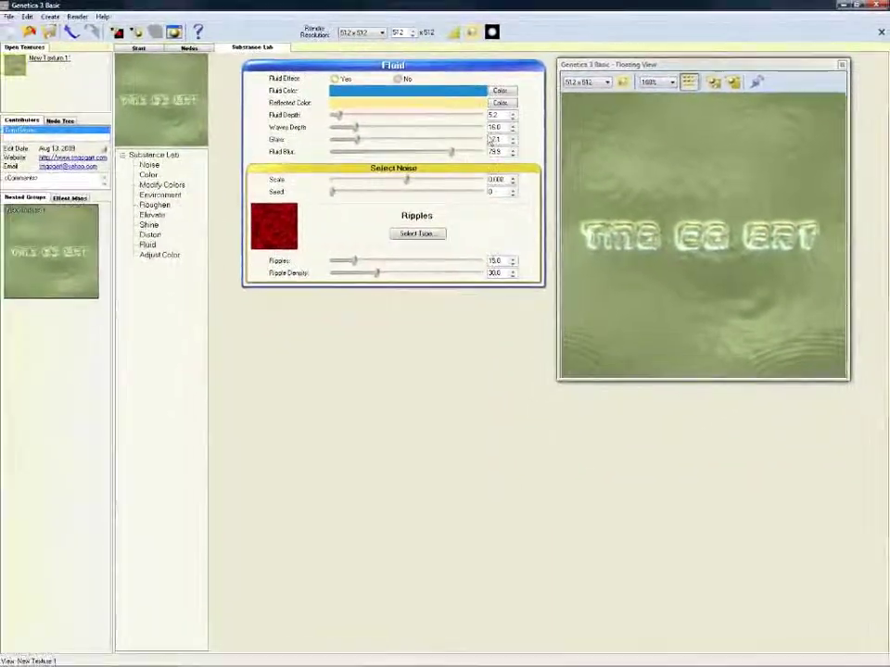
Step: Return to the node graph and close the Floating View preview
{"action": "left_click", "coordinate": [189, 48]}
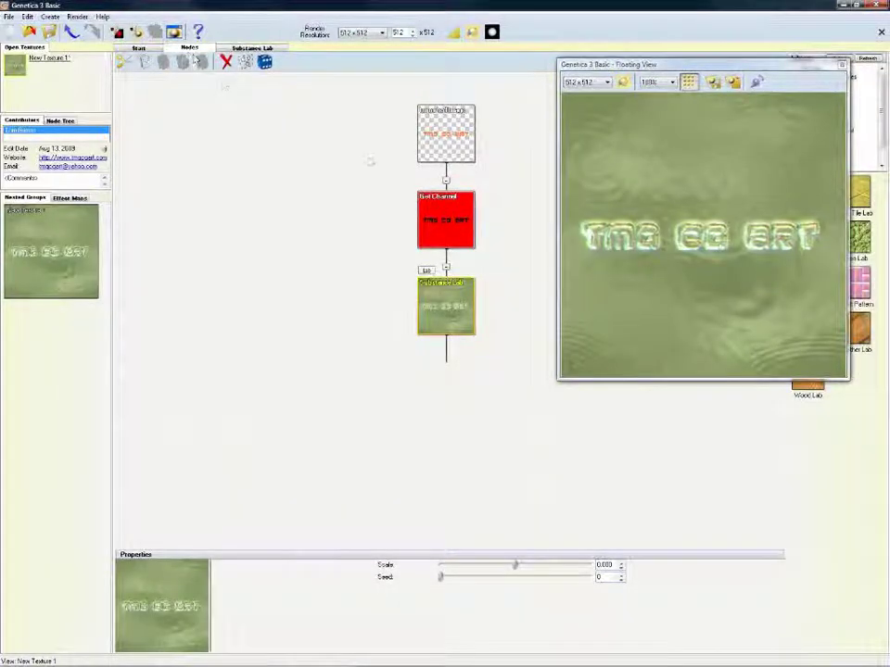
{"action": "left_click_drag", "start_coordinate": [795, 69], "coordinate": [687, 119]}
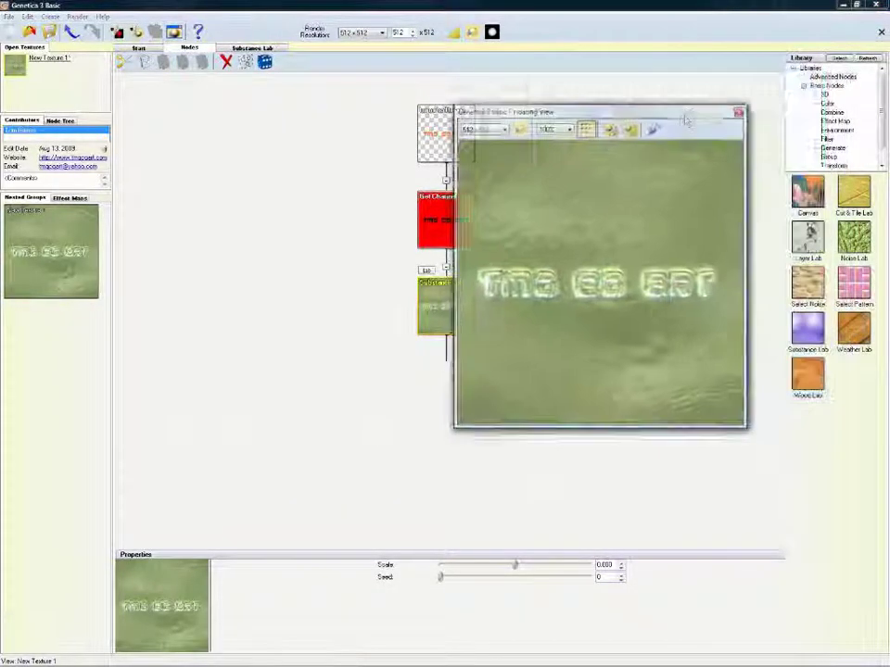
{"action": "left_click", "coordinate": [734, 117]}
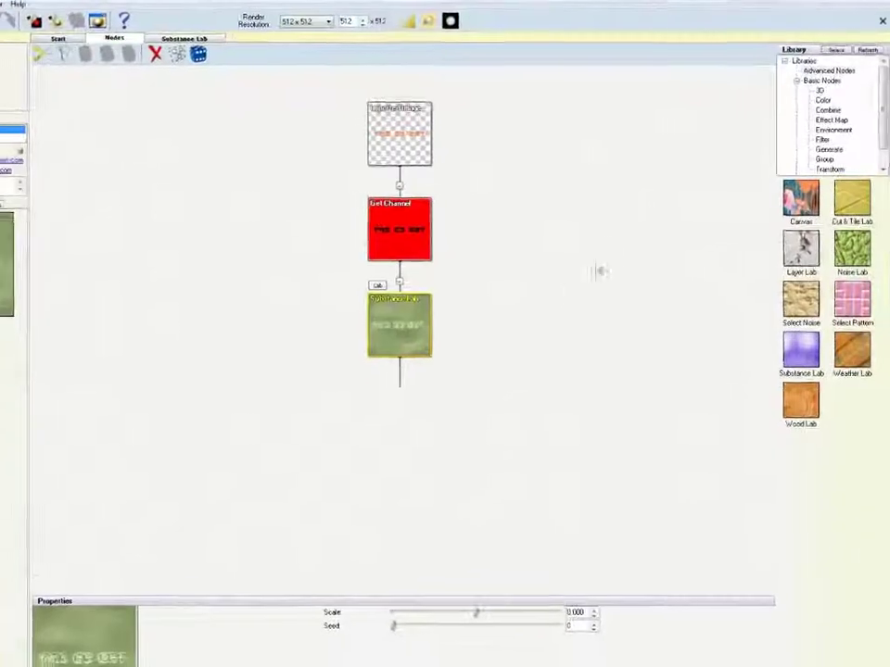
Step: Insert a Combine node below Substance Lab, with Substance Lab as its Top input
{"action": "left_click", "coordinate": [814, 103]}
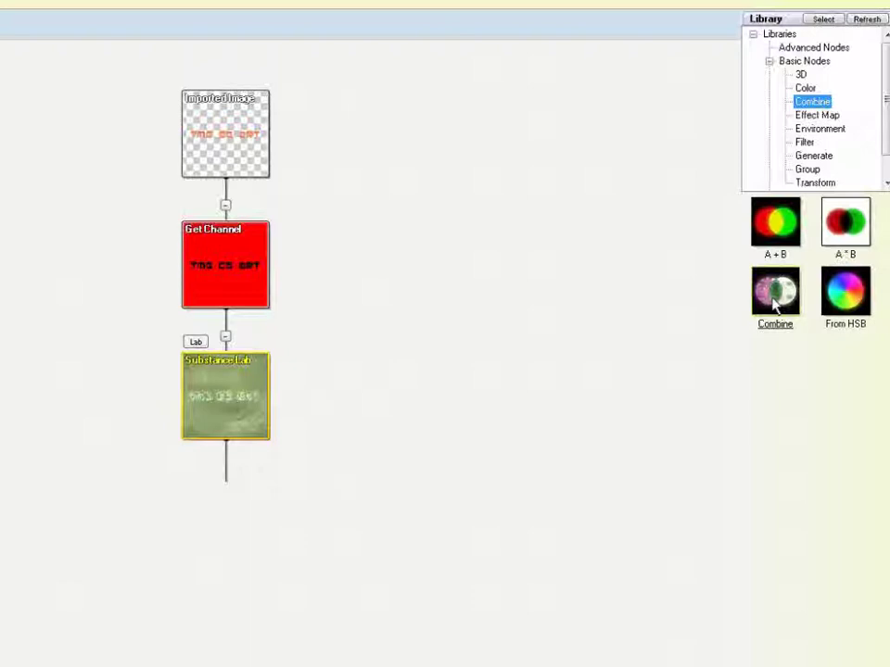
{"action": "left_click_drag", "start_coordinate": [775, 306], "coordinate": [341, 448]}
{"action": "left_click_drag", "start_coordinate": [260, 438], "coordinate": [259, 435]}
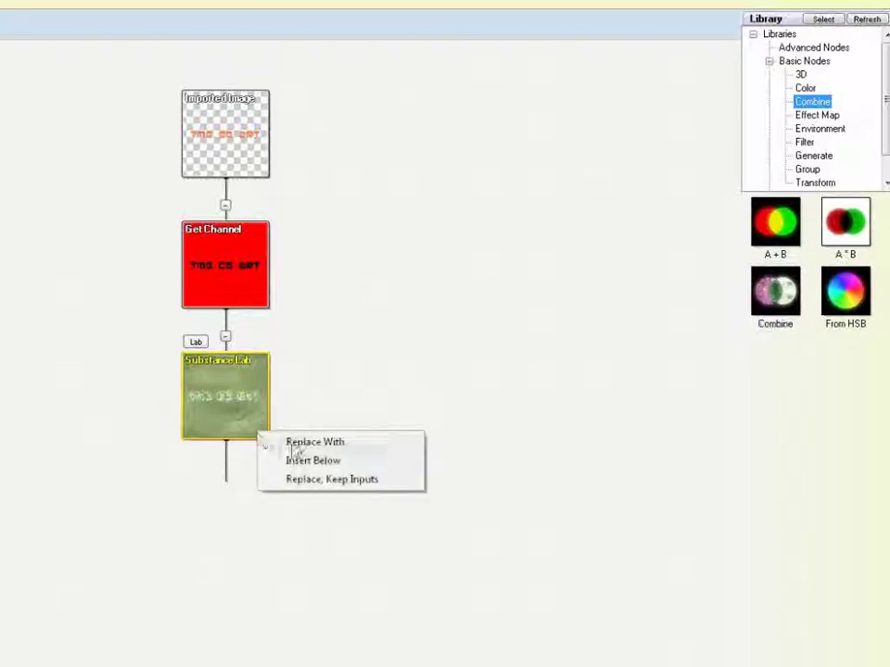
{"action": "left_click", "coordinate": [313, 464]}
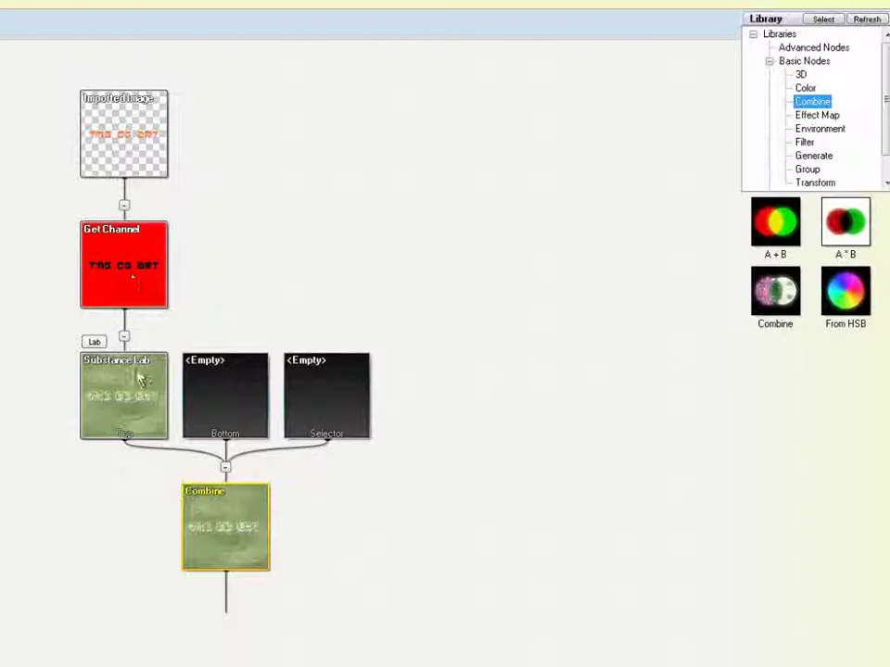
{"action": "left_click", "coordinate": [139, 294]}
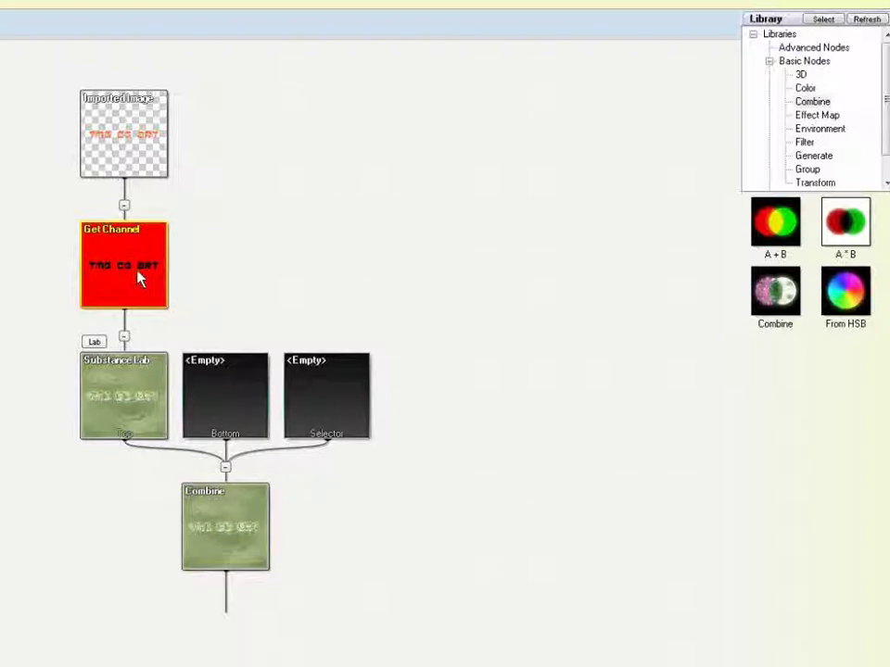
Step: Copy the Get Channel branch and paste it into the Combine node's Selector input
{"action": "right_click", "coordinate": [139, 278]}
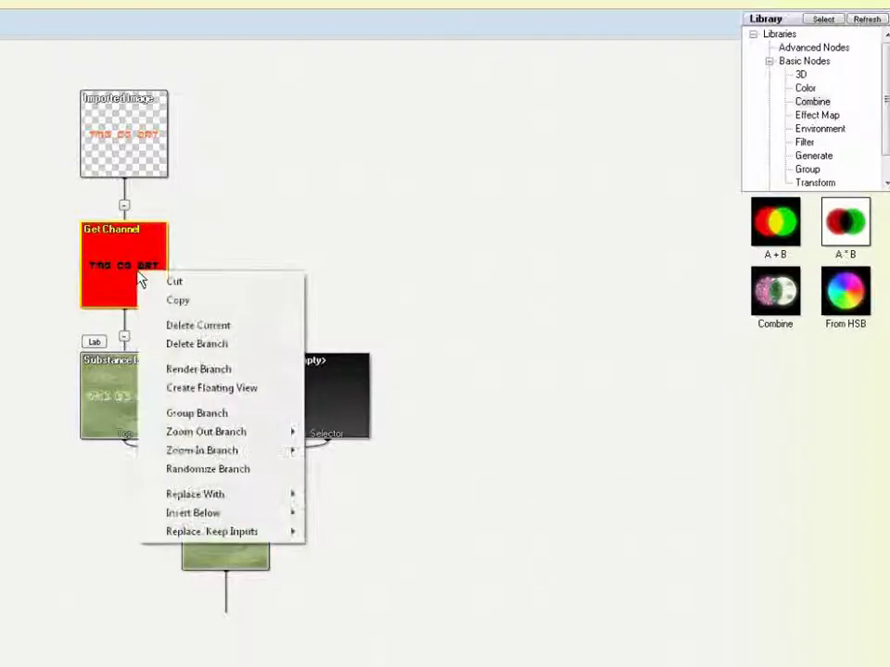
{"action": "left_click", "coordinate": [179, 300]}
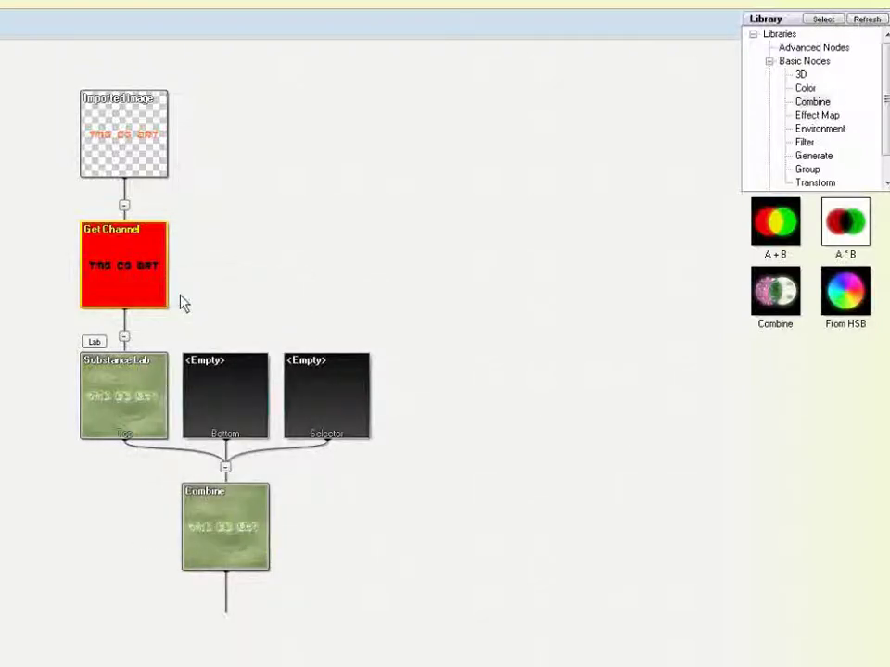
{"action": "left_click", "coordinate": [330, 402]}
{"action": "right_click", "coordinate": [330, 402]}
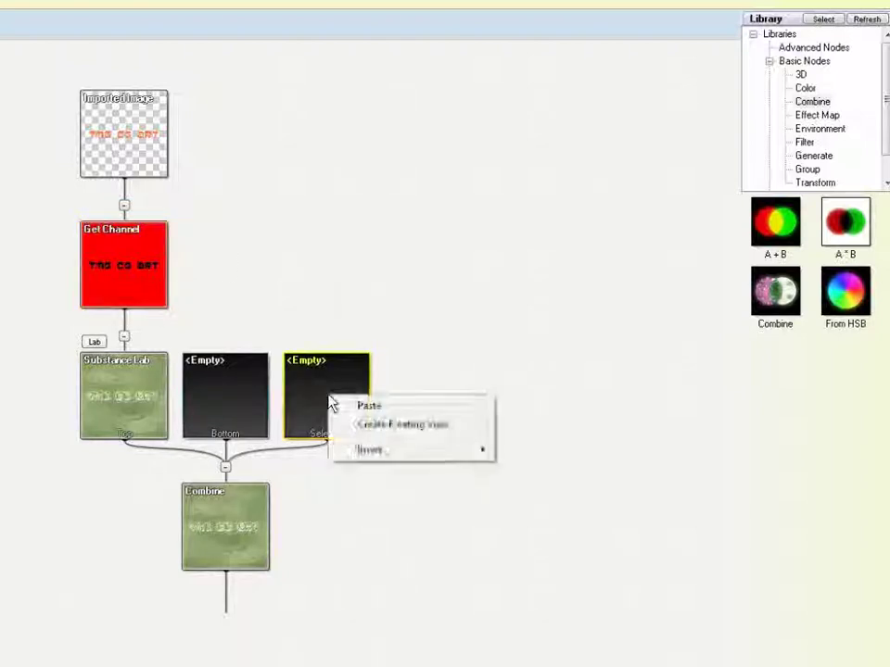
{"action": "left_click", "coordinate": [369, 407]}
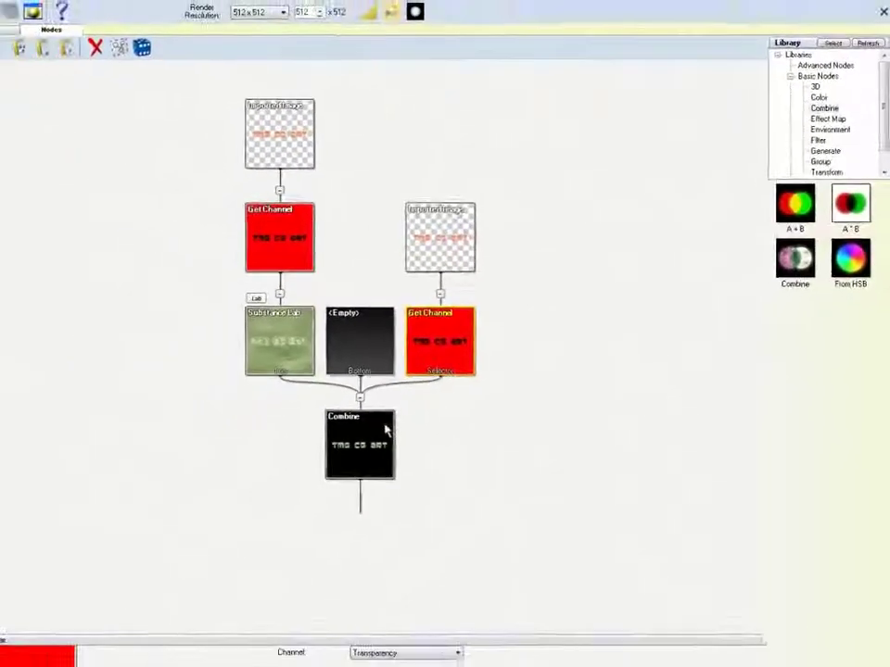
{"action": "left_click", "coordinate": [339, 459]}
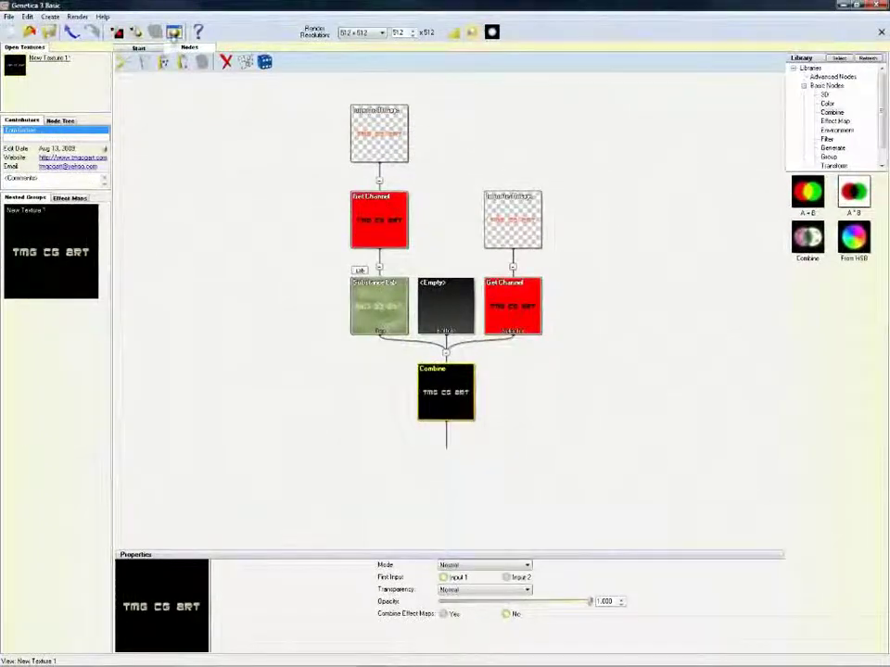
Step: Show the metallic TMG CG ART result in a floating preview moved to the right
{"action": "left_click", "coordinate": [173, 32]}
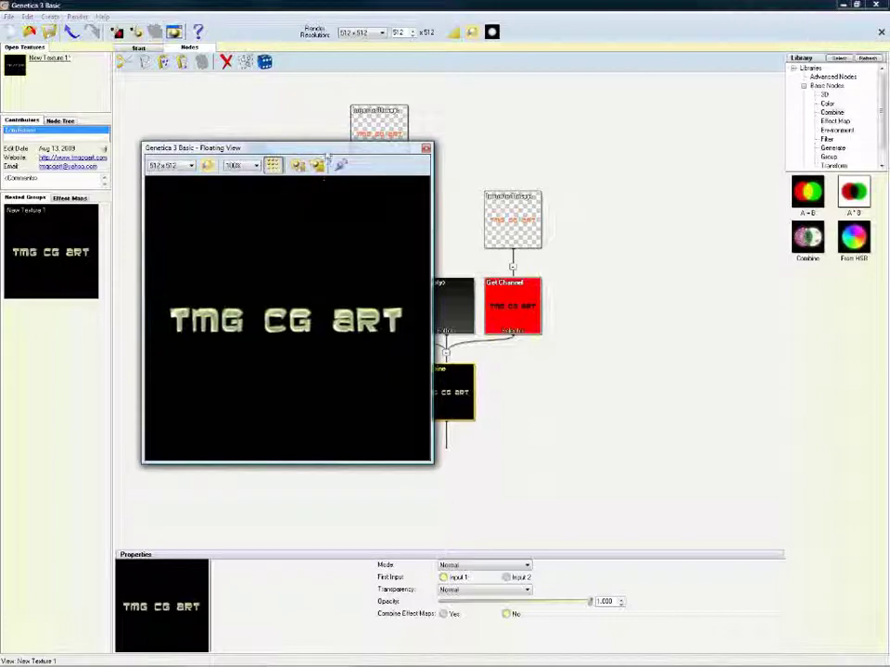
{"action": "left_click_drag", "start_coordinate": [331, 151], "coordinate": [534, 140]}
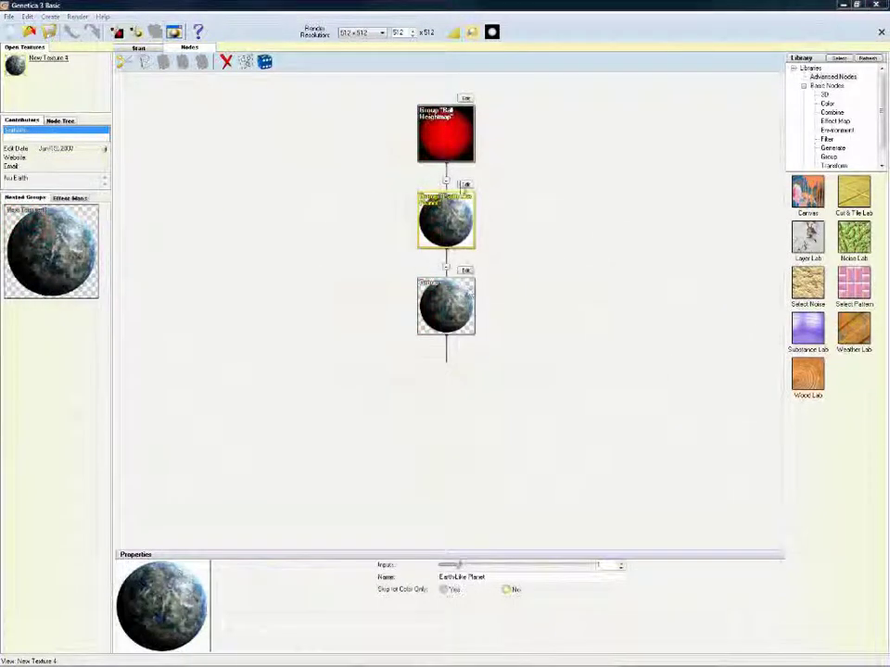
Step: Drill down through the Earth-Like Planet's nested groups to the innermost noise nodes
{"action": "left_click", "coordinate": [466, 185]}
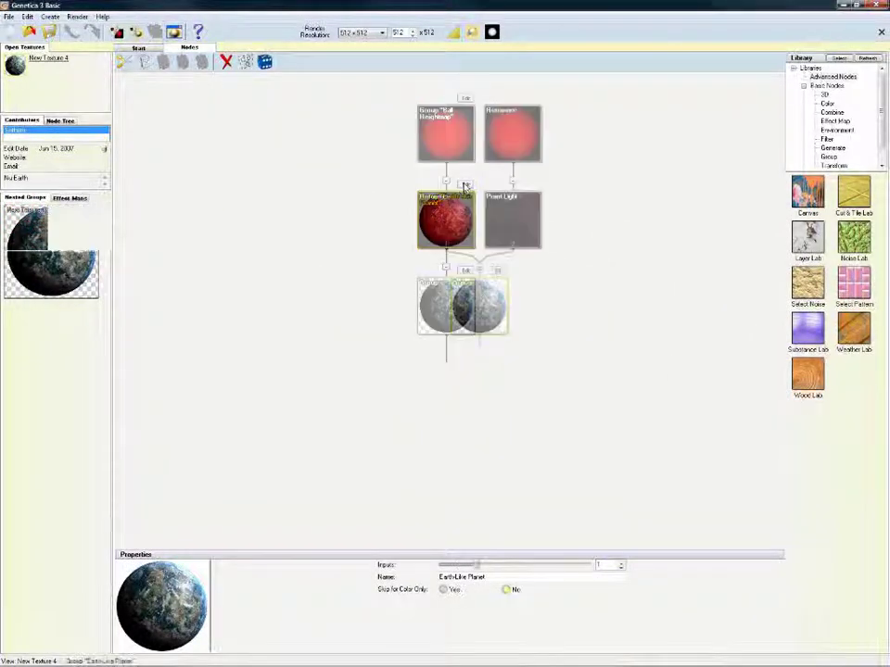
{"action": "left_click", "coordinate": [460, 269]}
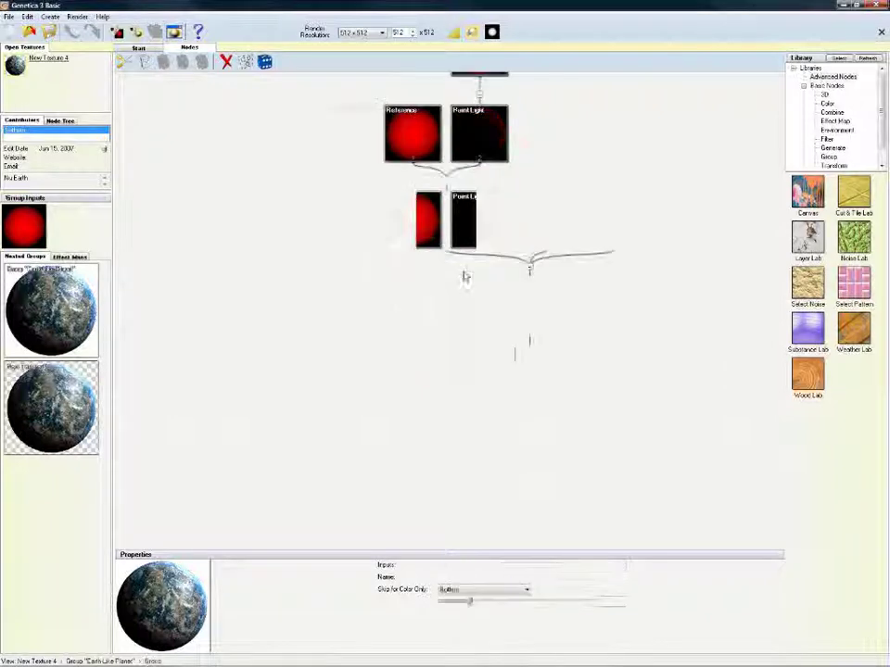
{"action": "left_click", "coordinate": [400, 188]}
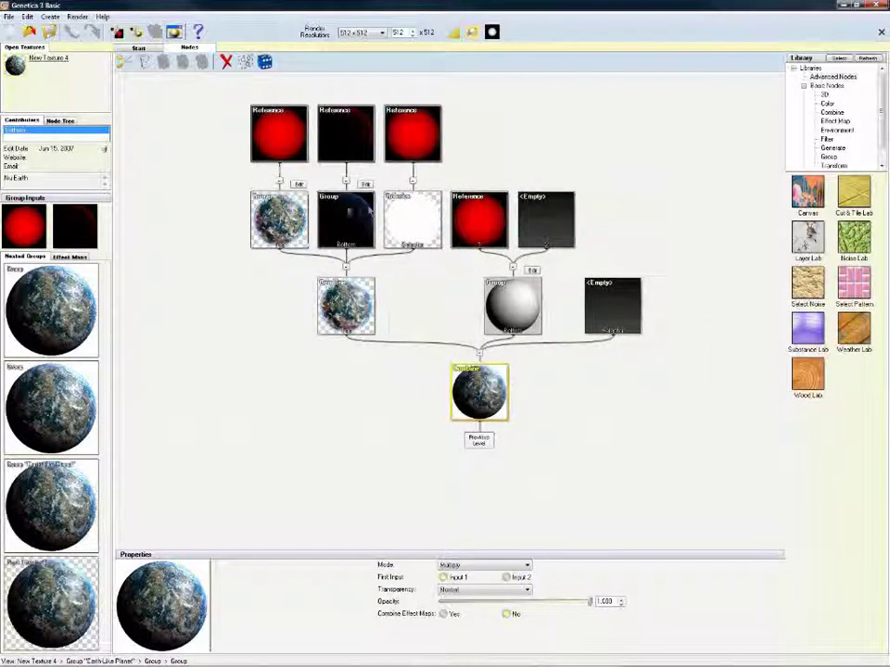
{"action": "left_click", "coordinate": [299, 194]}
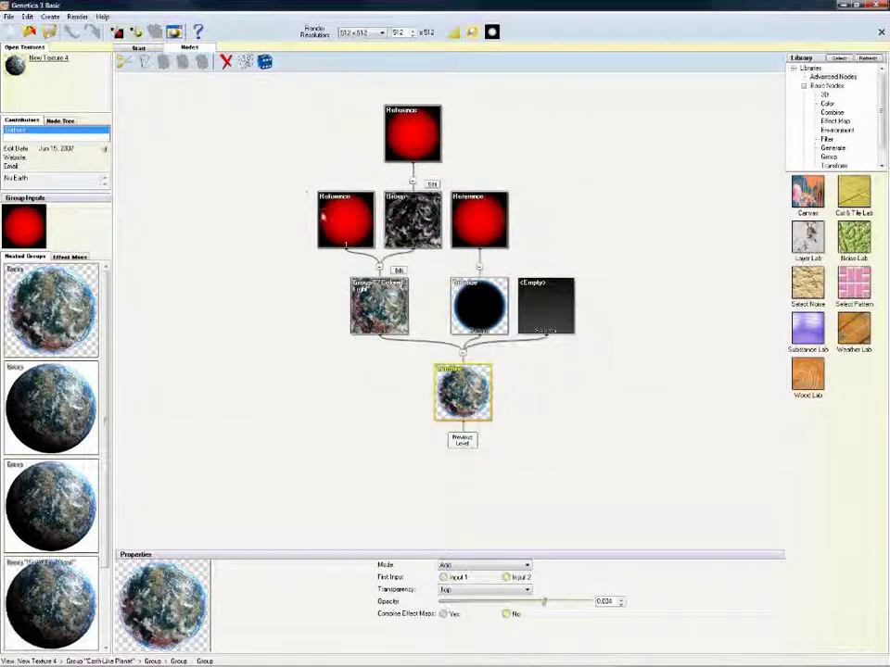
{"action": "left_click", "coordinate": [400, 270]}
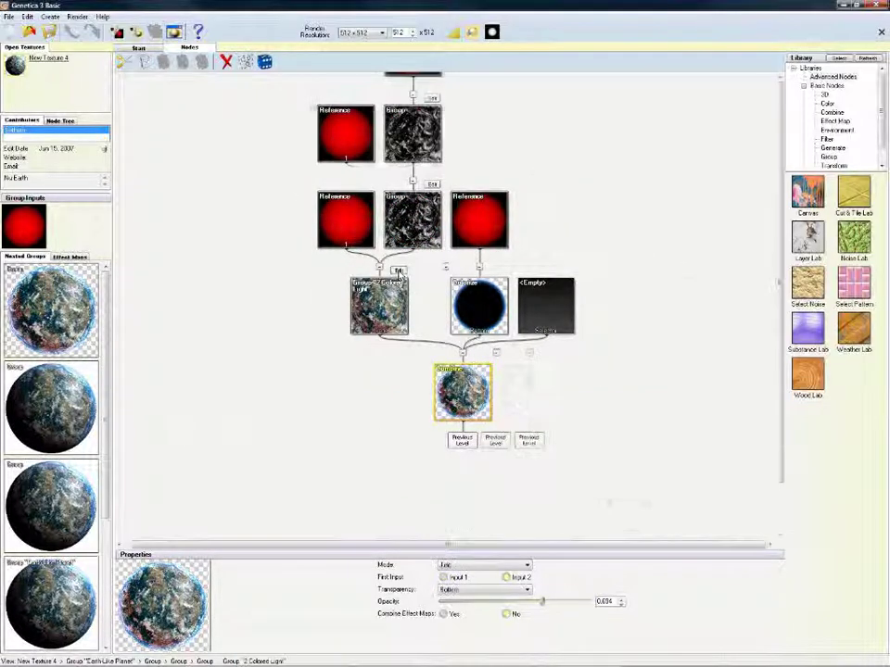
{"action": "left_click", "coordinate": [545, 254]}
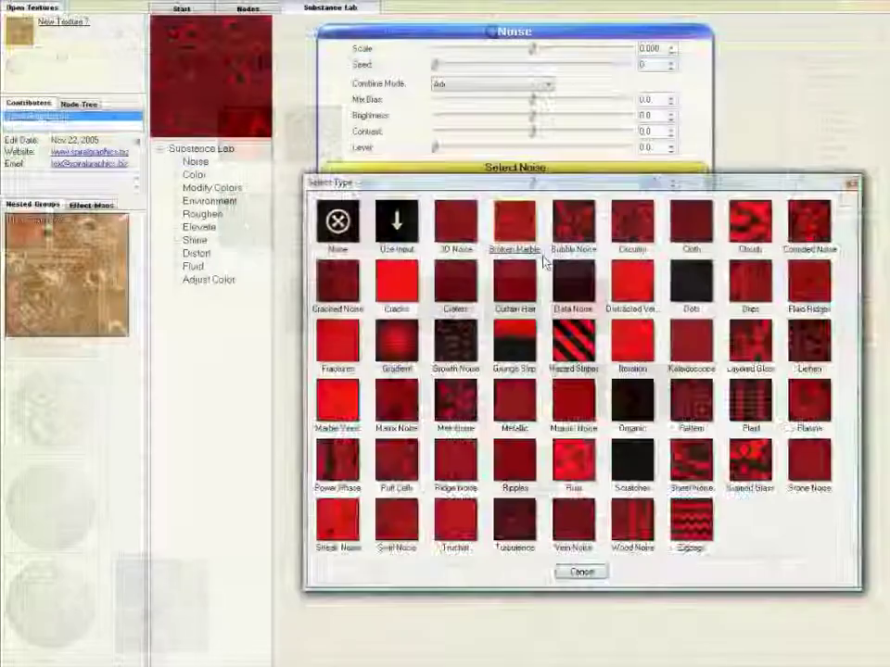
Step: Set the first noise to Broken Marble and the lower noise slot to Stained Glass
{"action": "left_click", "coordinate": [518, 234]}
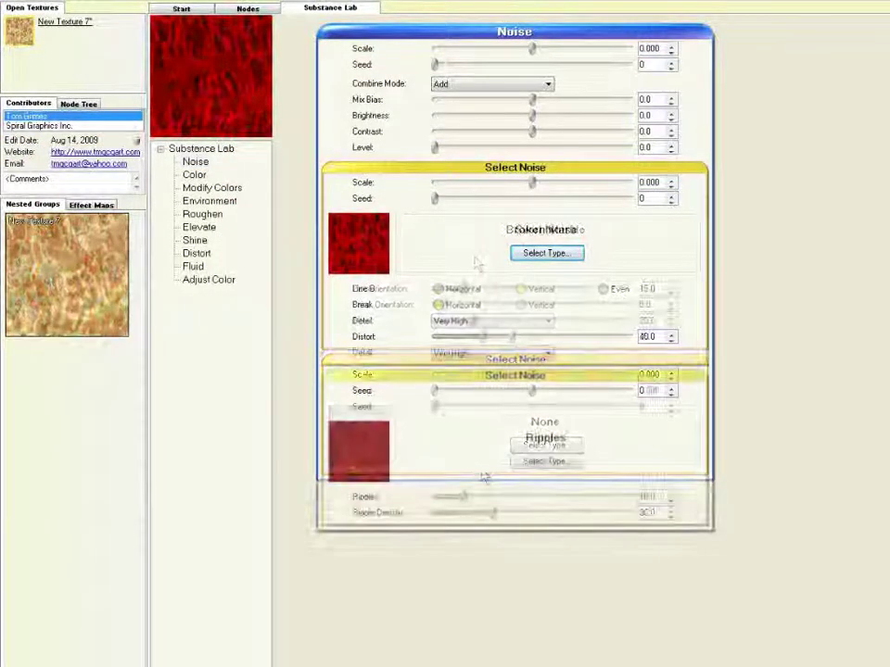
{"action": "left_click", "coordinate": [537, 463]}
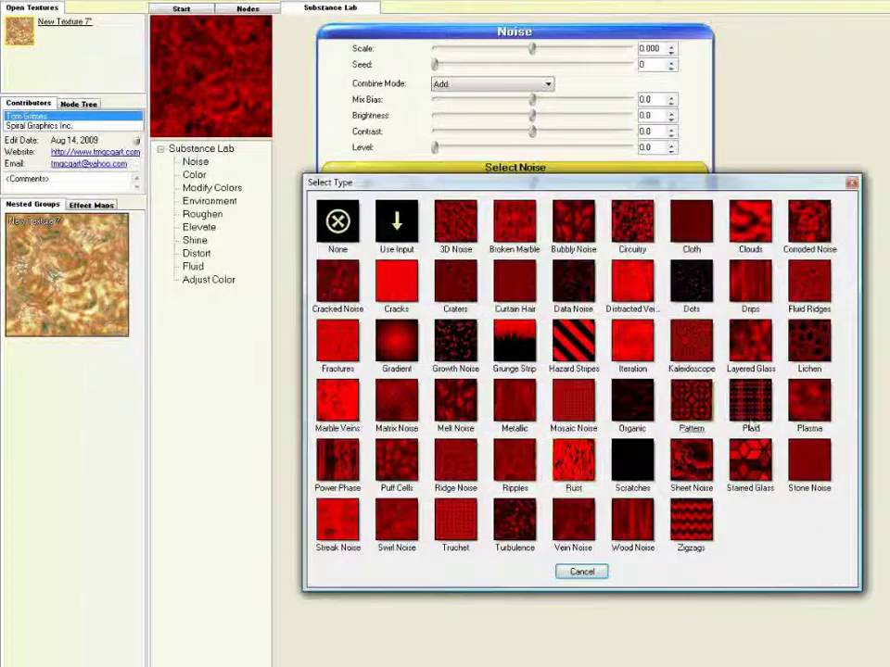
{"action": "left_click", "coordinate": [765, 469]}
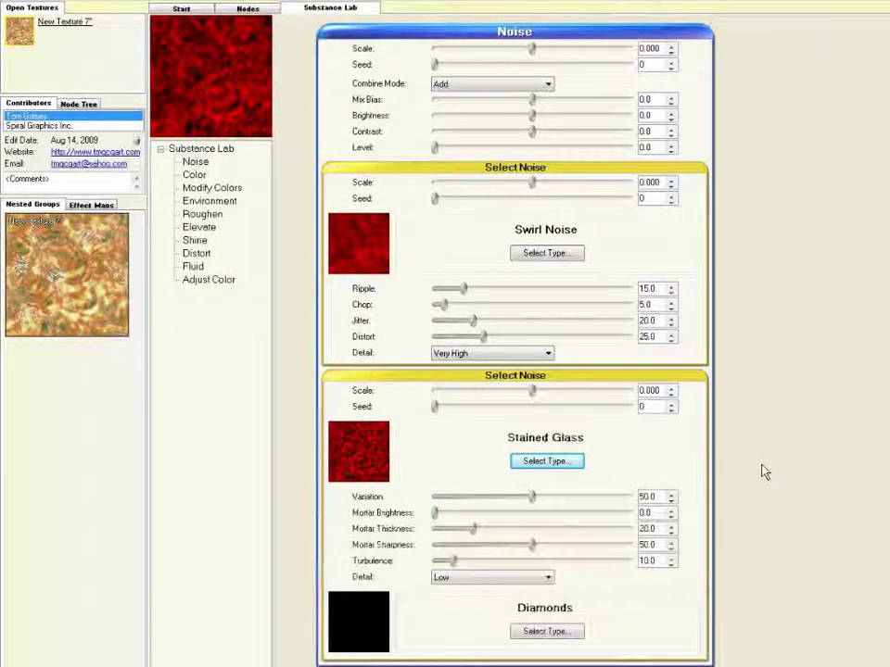